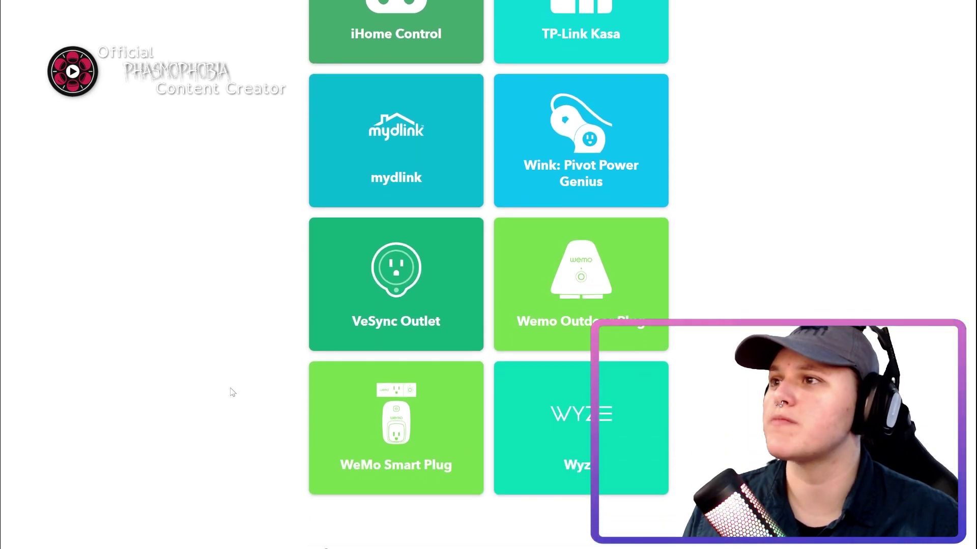
Browse the supported smart plug services, then switch to Streamer.bot and open its Integrations settings
scroll(249, 403, down, 3)
scroll(223, 442, down, 1)
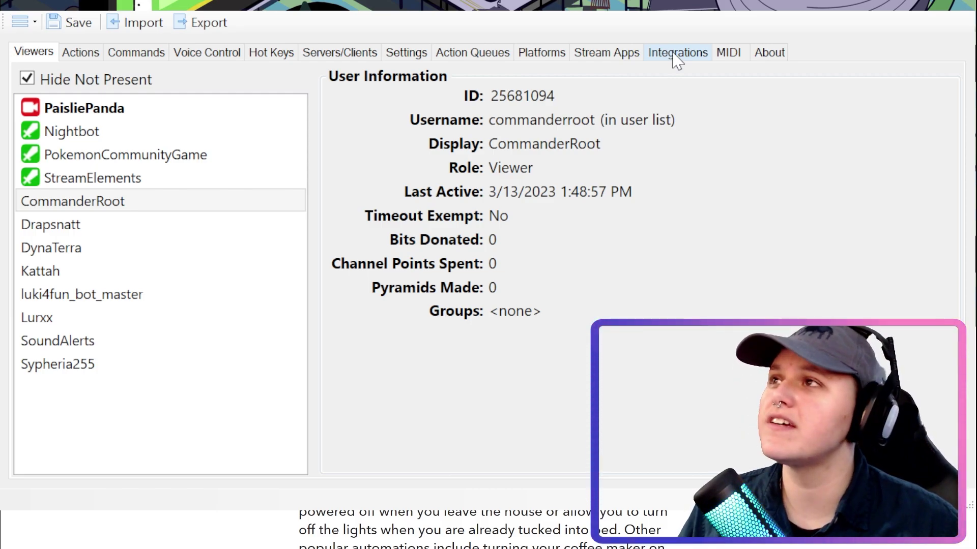
click(677, 54)
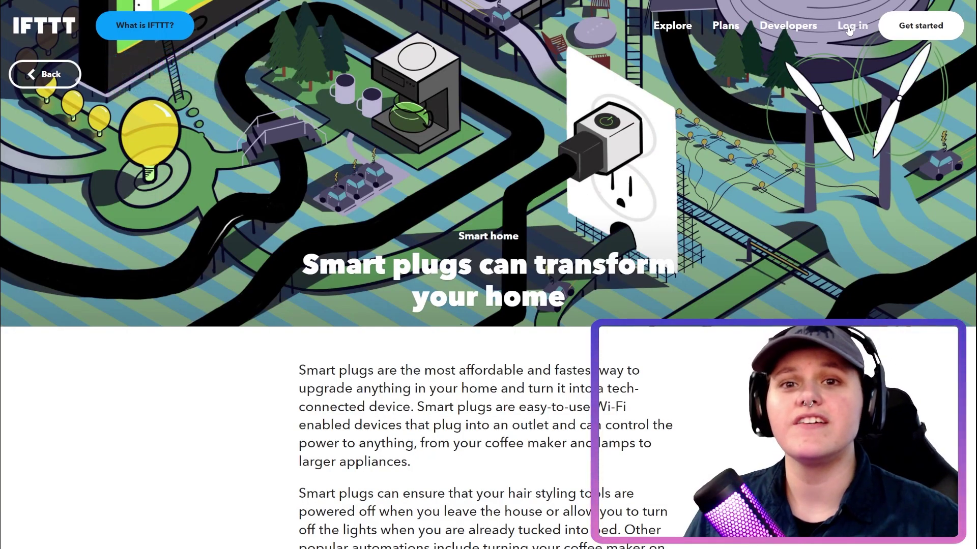
Log in to IFTTT and start a new applet with Streamer.bot as the If This service
click(848, 27)
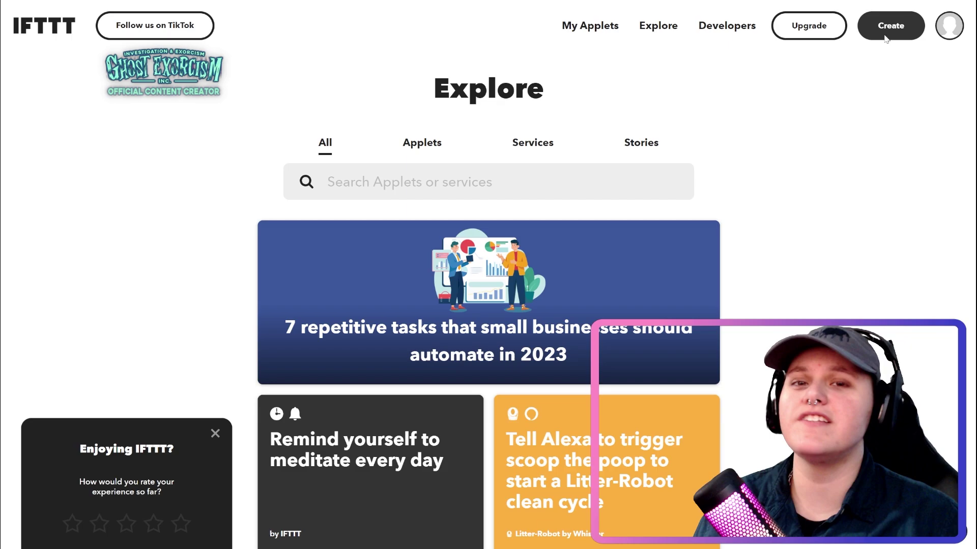
click(886, 39)
click(640, 202)
click(362, 141)
text(strea)
click(453, 255)
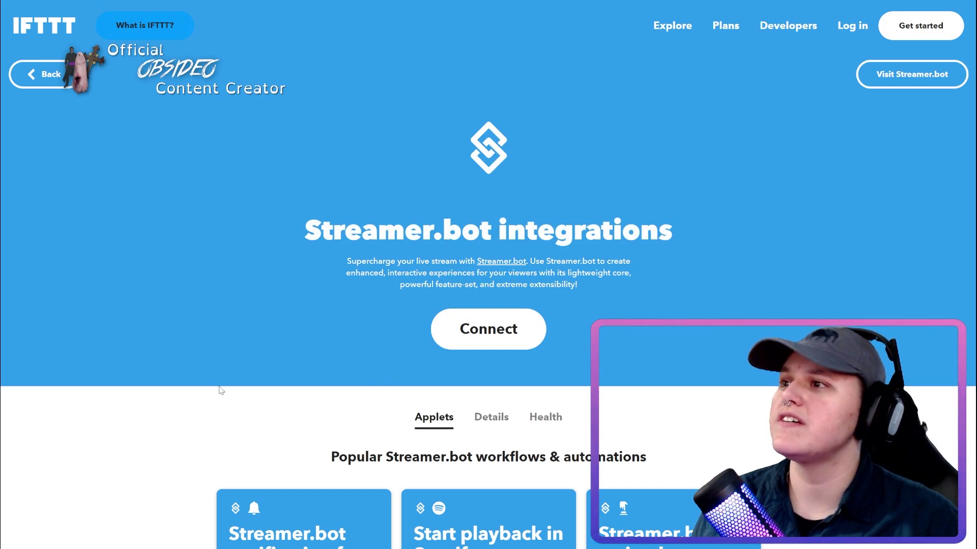
Look through the popular workflows and automations on the Streamer.bot integrations page
scroll(221, 390, down, 10)
scroll(162, 407, down, 3)
scroll(159, 442, down, 3)
scroll(156, 445, down, 4)
scroll(152, 450, up, 6)
scroll(151, 456, up, 12)
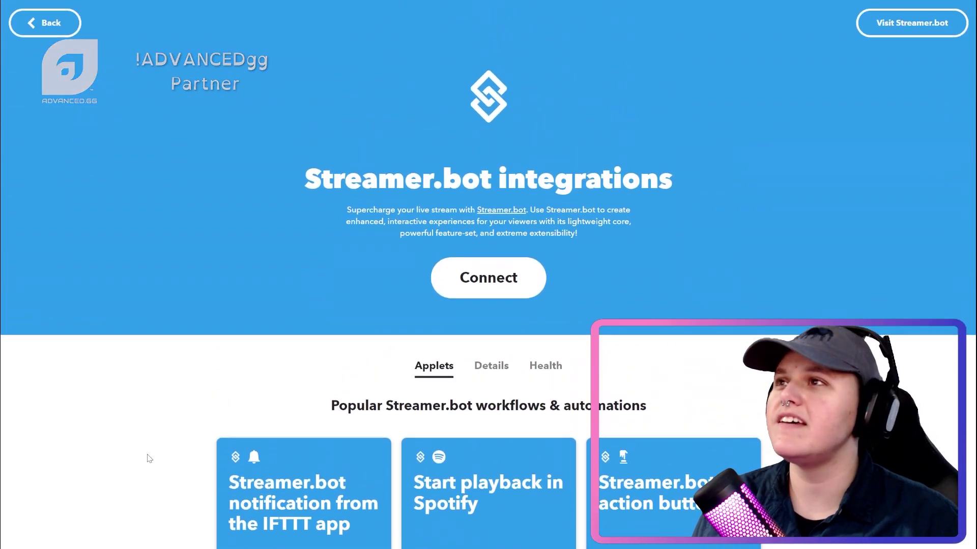
scroll(149, 458, up, 1)
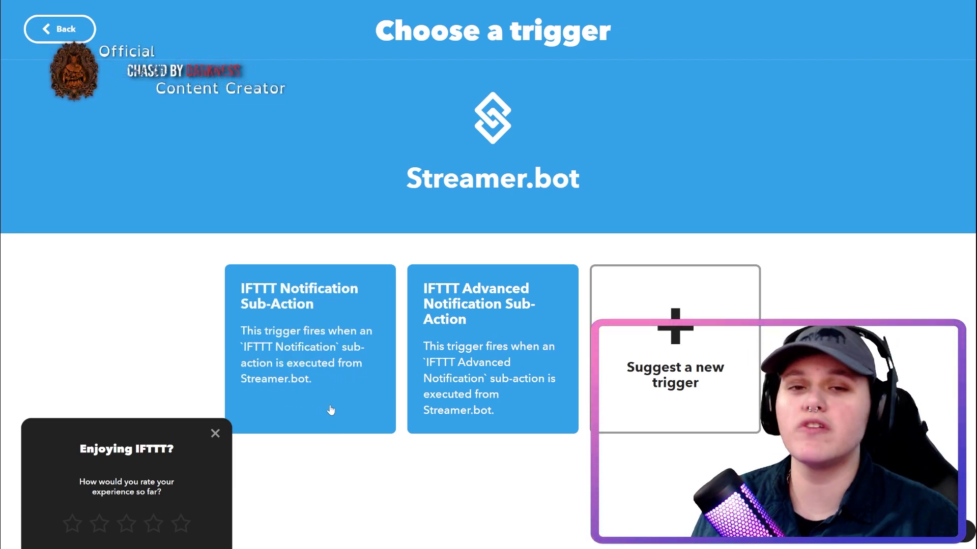
Create an IFTTT Notification Sub-Action trigger using the name Bubblessss
click(331, 410)
click(432, 370)
text(Bubblessss)
click(666, 500)
click(480, 452)
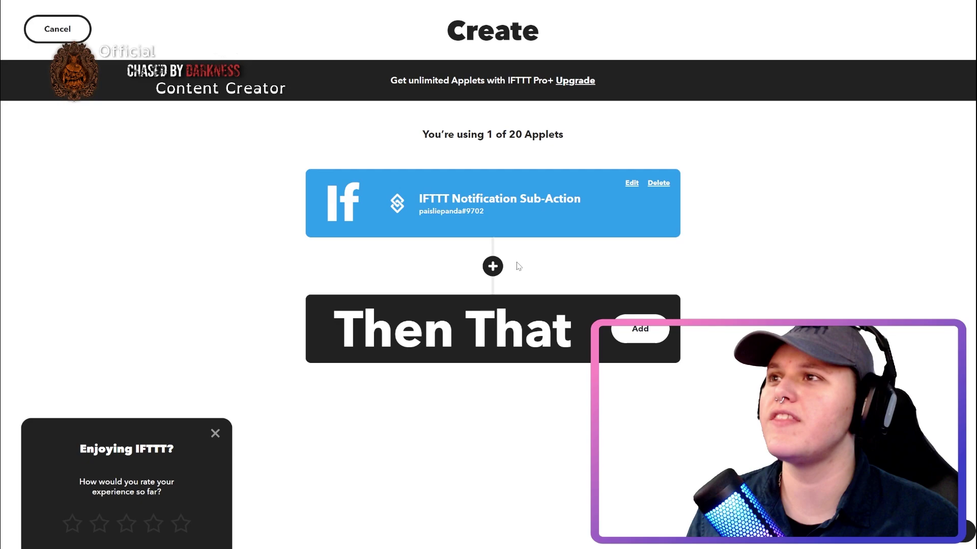
Add a Then That action to the applet, searching for "kasa" and choosing the TP-Link Kasa service
click(663, 332)
click(456, 155)
text(kasa)
click(484, 235)
scroll(141, 253, down, 1)
click(568, 325)
key(alt+Left)
key(alt+Left)
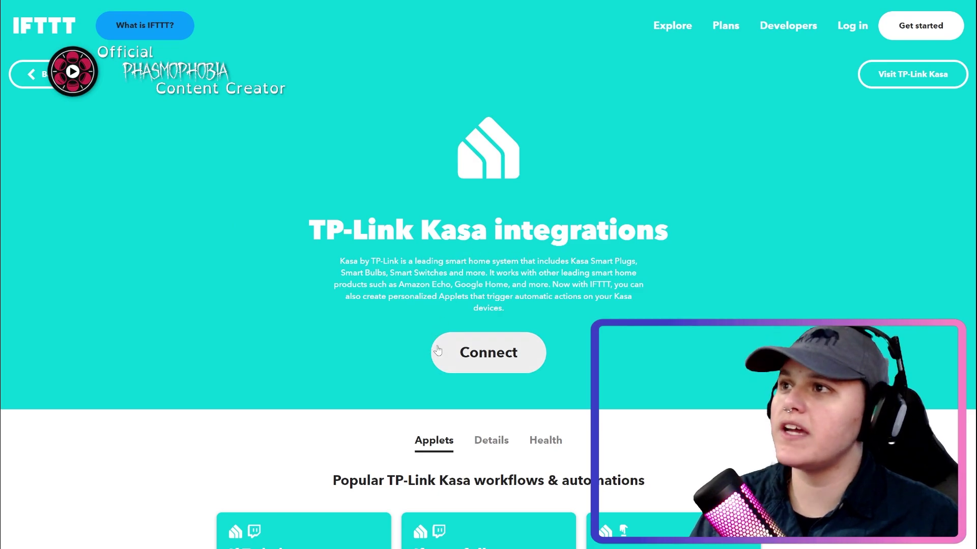
Look through the applets and details on the TP-Link Kasa integrations page
scroll(242, 392, down, 5)
scroll(131, 425, down, 3)
scroll(131, 426, down, 13)
scroll(125, 470, down, 10)
scroll(123, 479, down, 20)
scroll(123, 480, down, 13)
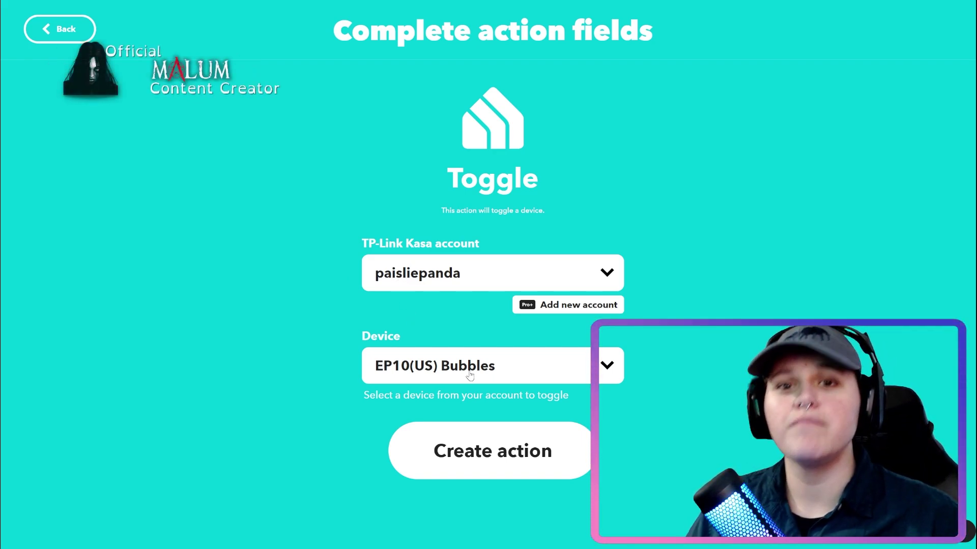
Create the Toggle action for the EP10(US) Bubbles device and finish the applet
click(494, 451)
click(507, 488)
click(510, 388)
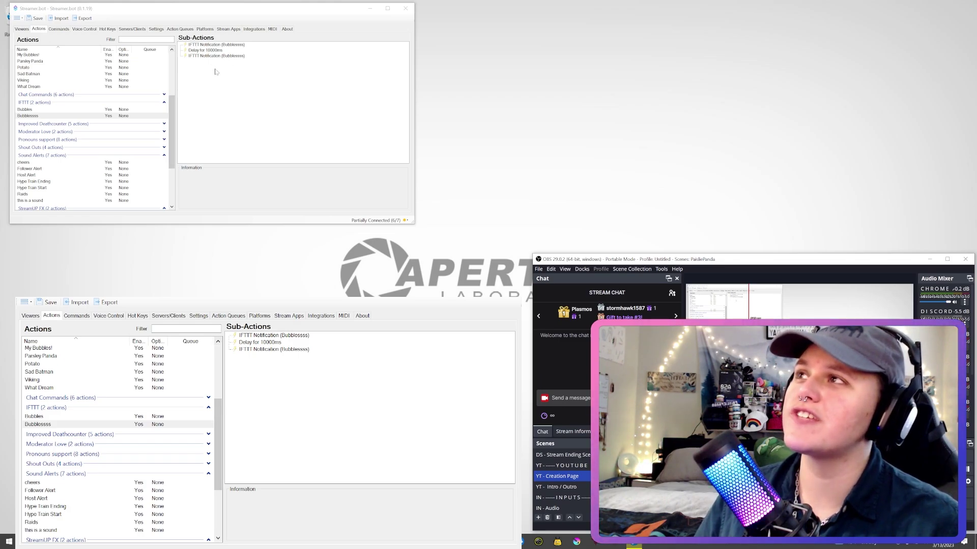
Switch to Streamer.bot and locate the Delay sub-action in the Core category for the Bubblessss action
right_click(215, 72)
mouse_move(251, 112)
mouse_move(233, 98)
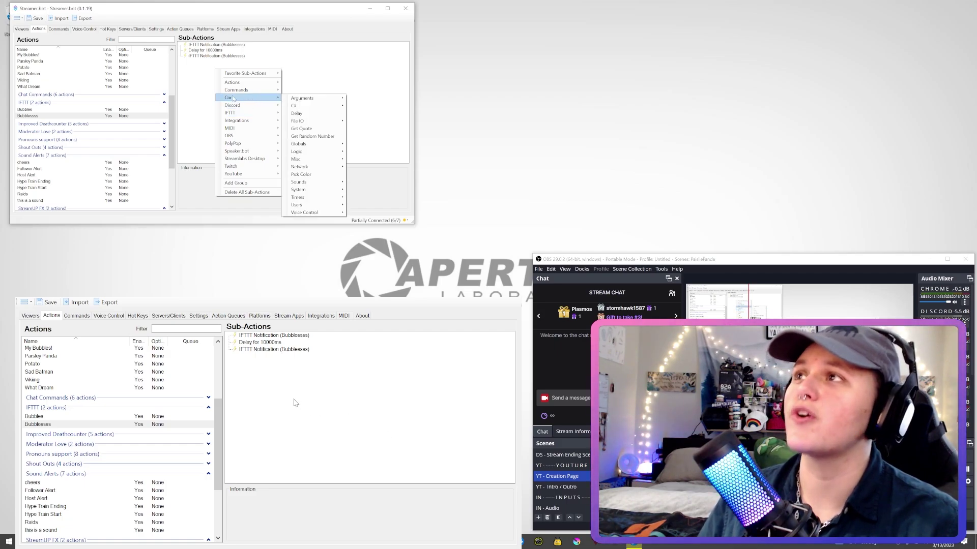
click(310, 116)
Assign the Bubblessss action to the !testbubbles command and save the command
click(59, 29)
double_click(37, 166)
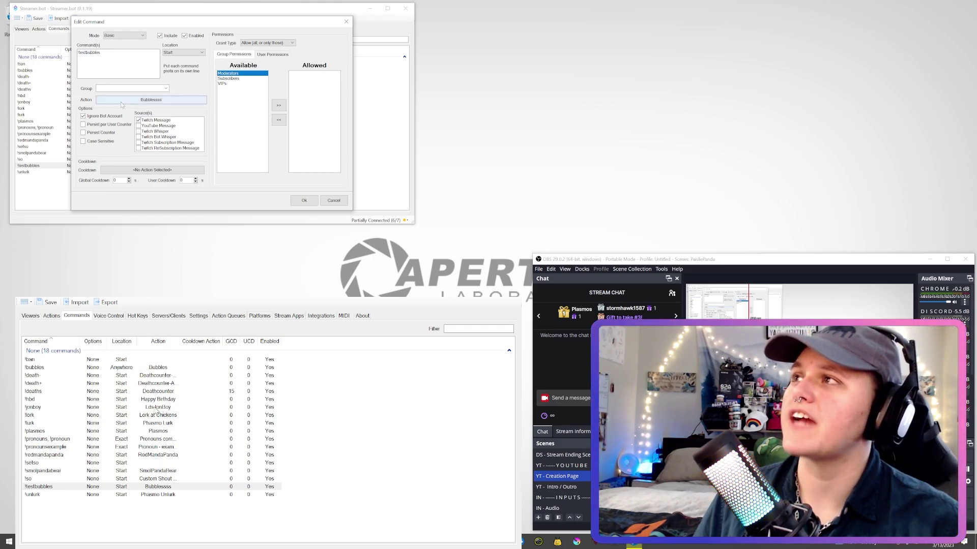
click(120, 100)
click(227, 194)
click(303, 201)
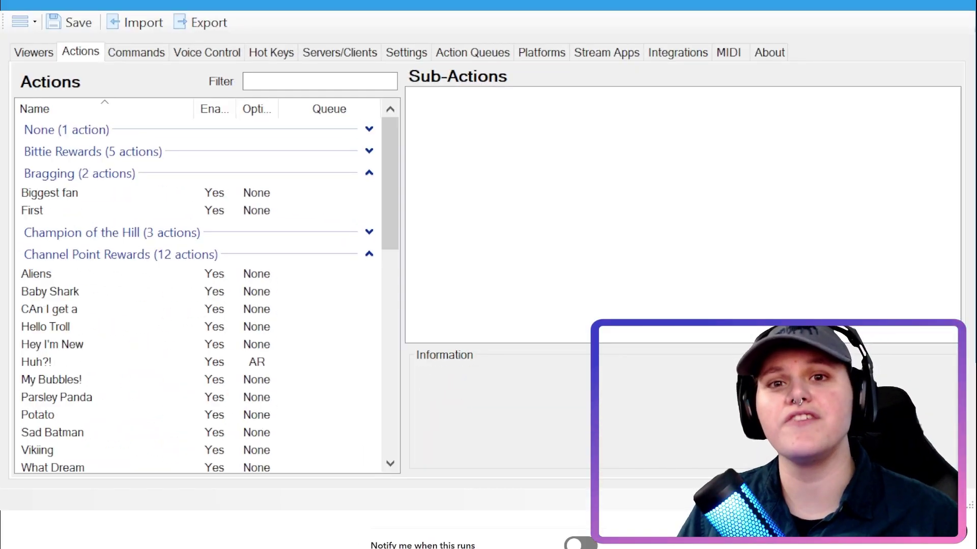
Create an action named Bubblessss in the IFTTT action group
scroll(109, 385, down, 3)
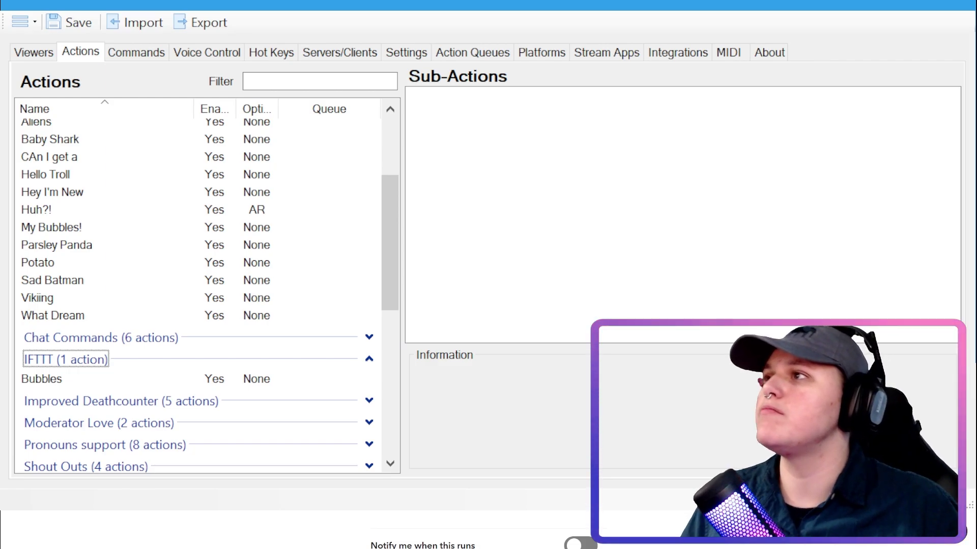
scroll(546, 352, up, 3)
scroll(218, 375, down, 5)
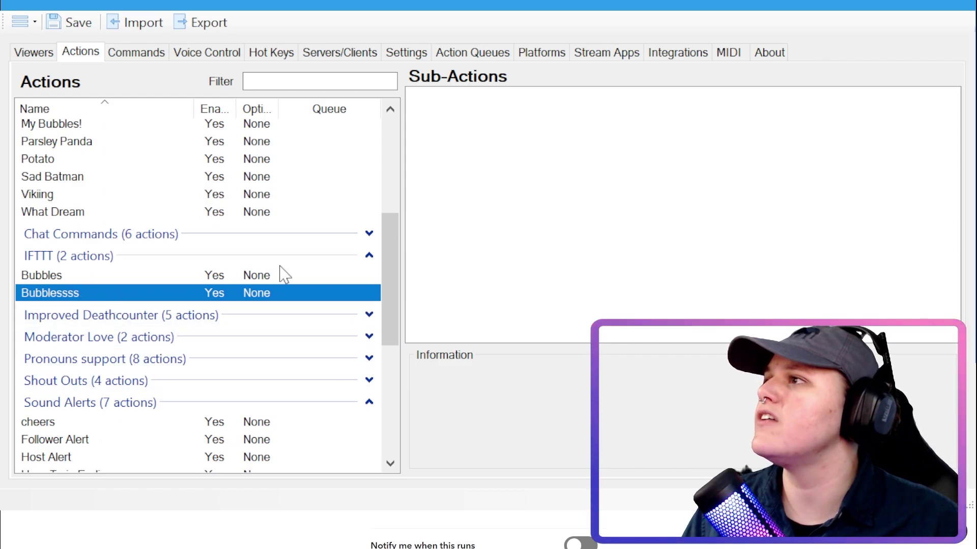
Add two IFTTT Notification sub-actions named Bubblessss to the Bubblessss action
click(486, 175)
click(546, 100)
key(ctrl+v)
click(638, 181)
click(555, 98)
click(546, 118)
click(501, 172)
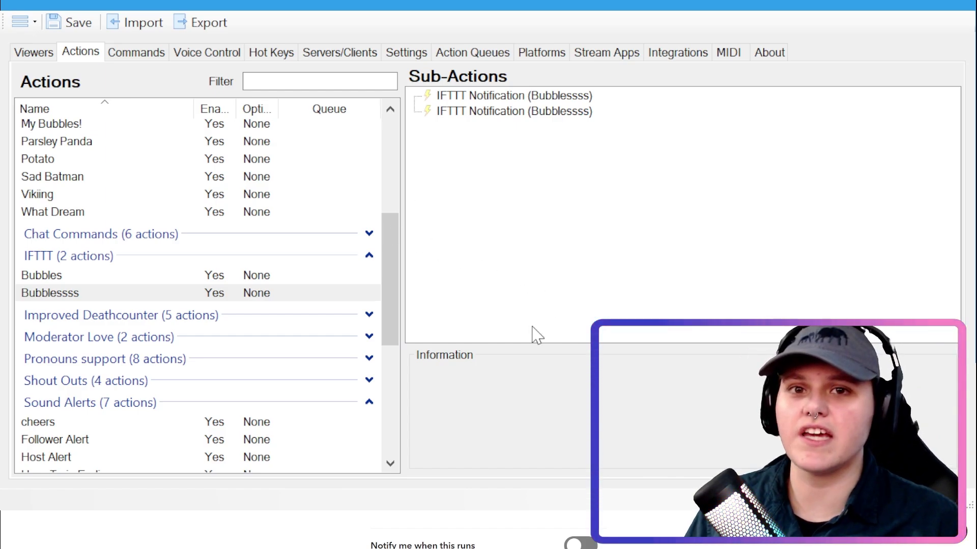
Place a 10000 ms delay between the two IFTTT Notification sub-actions, and open the commands list
click(503, 134)
drag(500, 127, 499, 108)
click(539, 98)
click(481, 110)
click(487, 130)
click(497, 96)
click(492, 113)
click(530, 128)
click(147, 63)
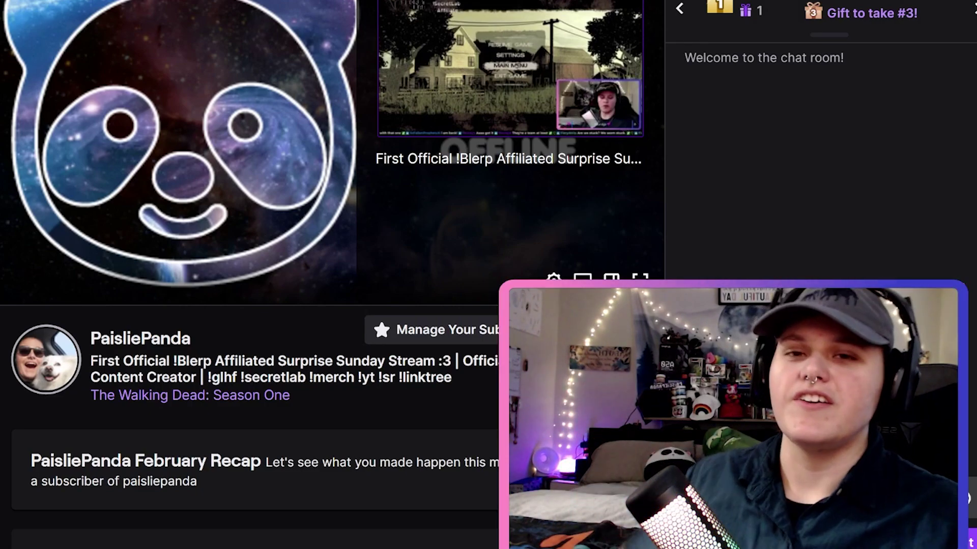